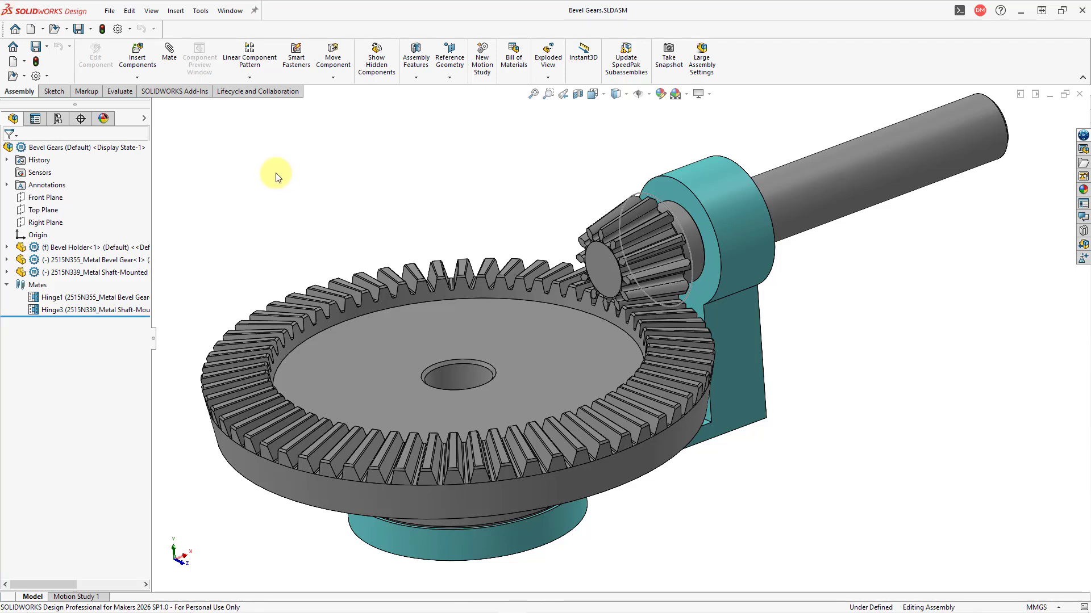
- Examine the bevel holder, bevel gear and shaft-mounted pinion, plus the geometry used by both hinge mates
click(130, 250)
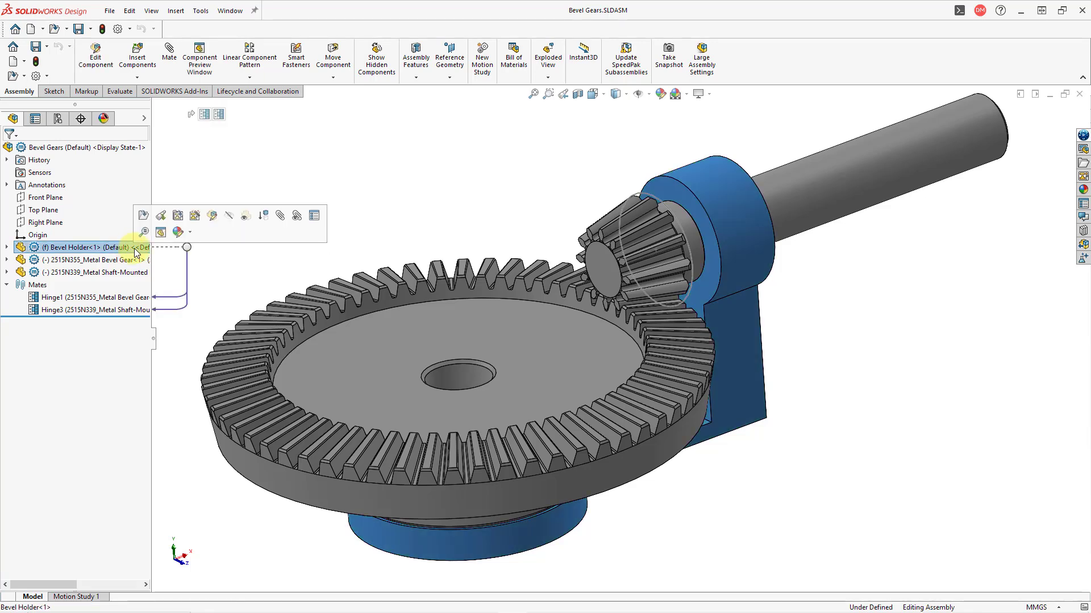
click(335, 175)
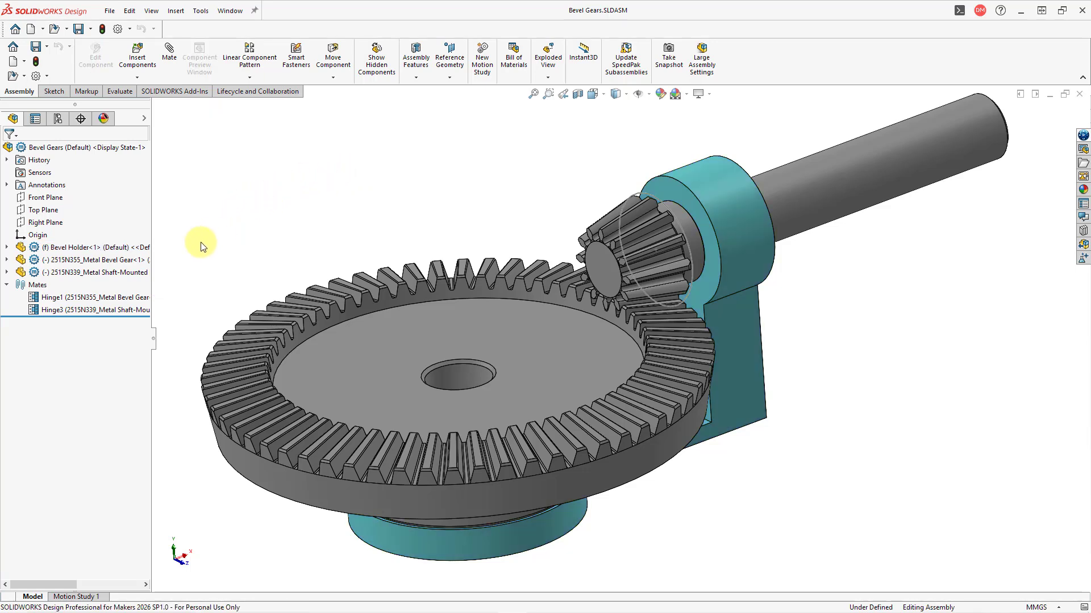
click(135, 262)
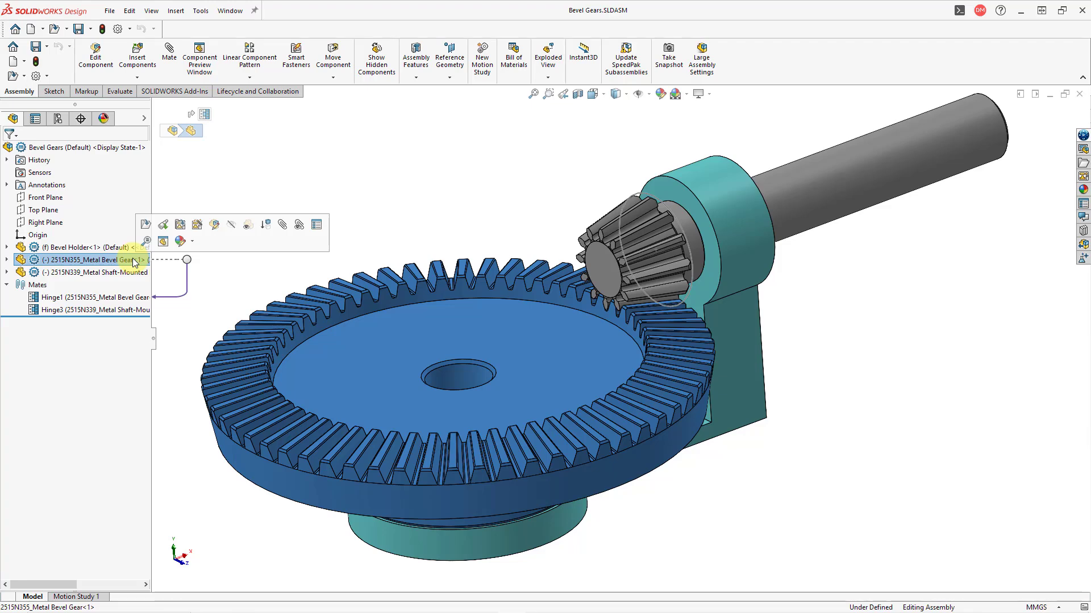
click(234, 171)
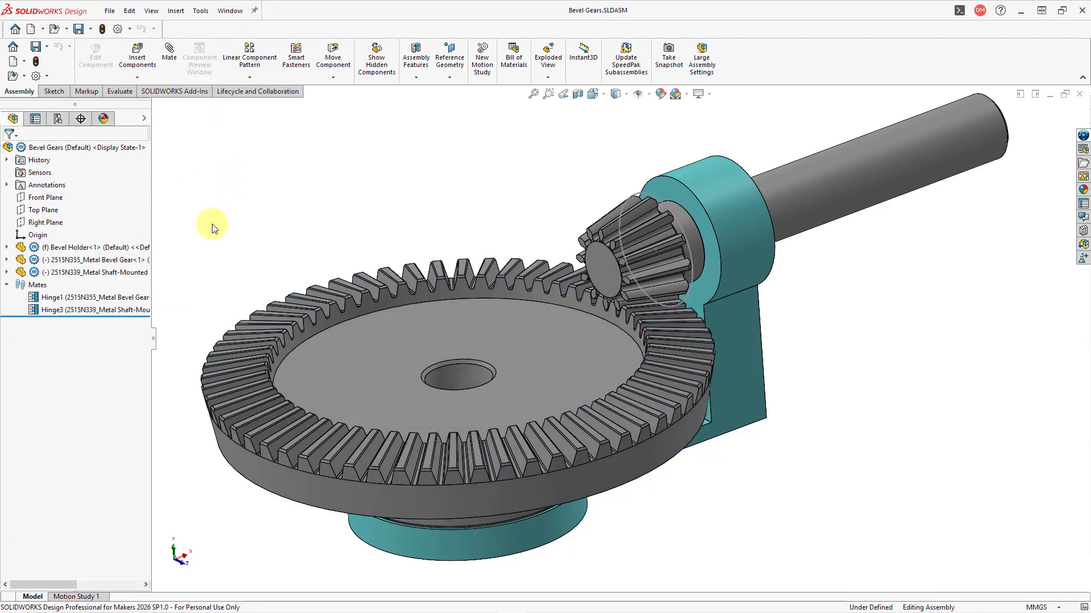
click(129, 274)
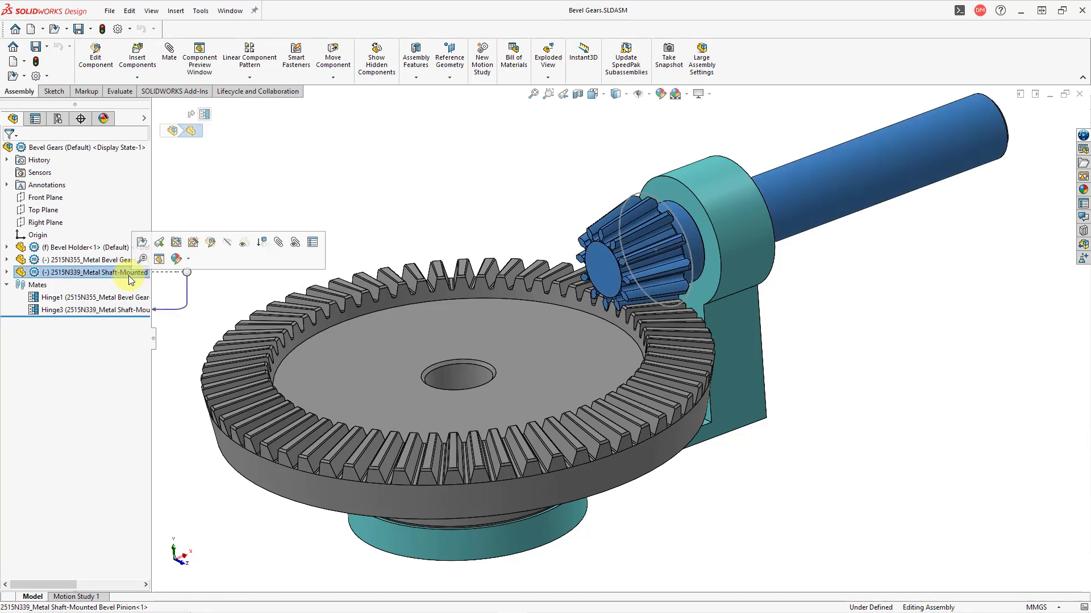
click(237, 194)
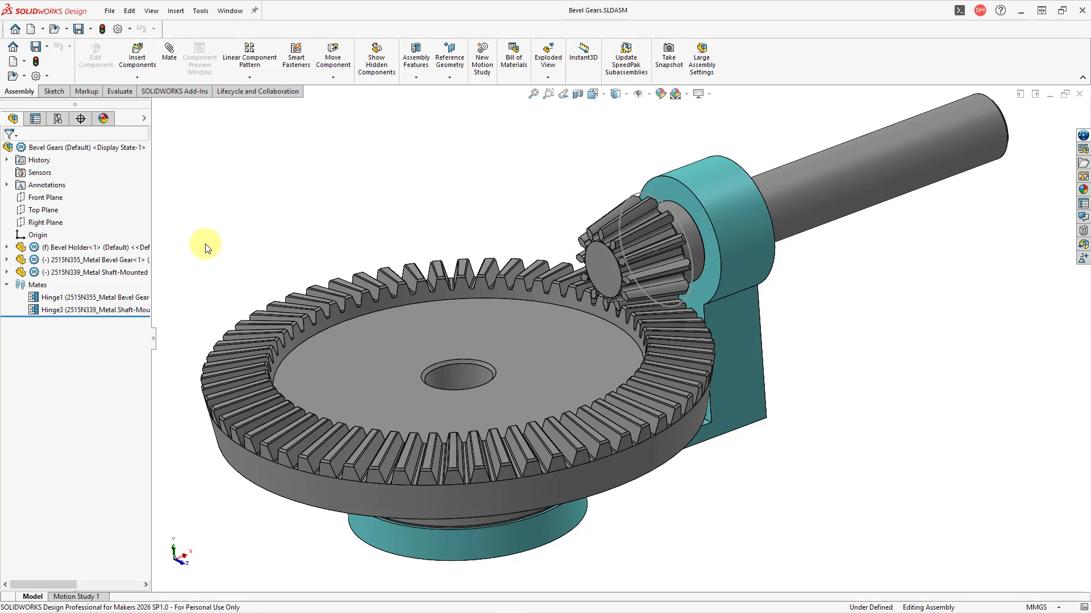
click(144, 299)
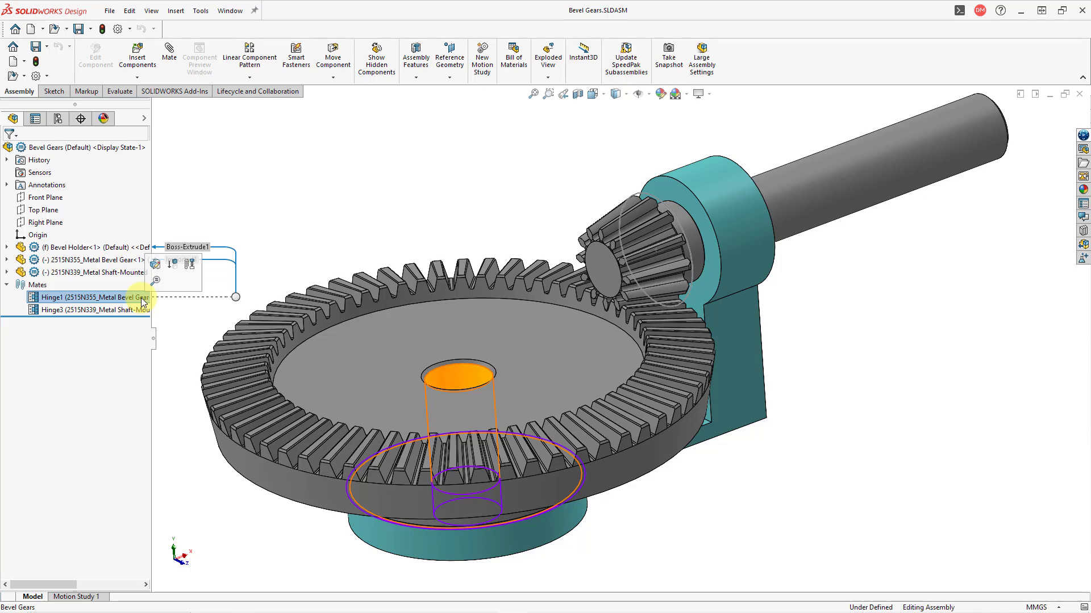
click(141, 311)
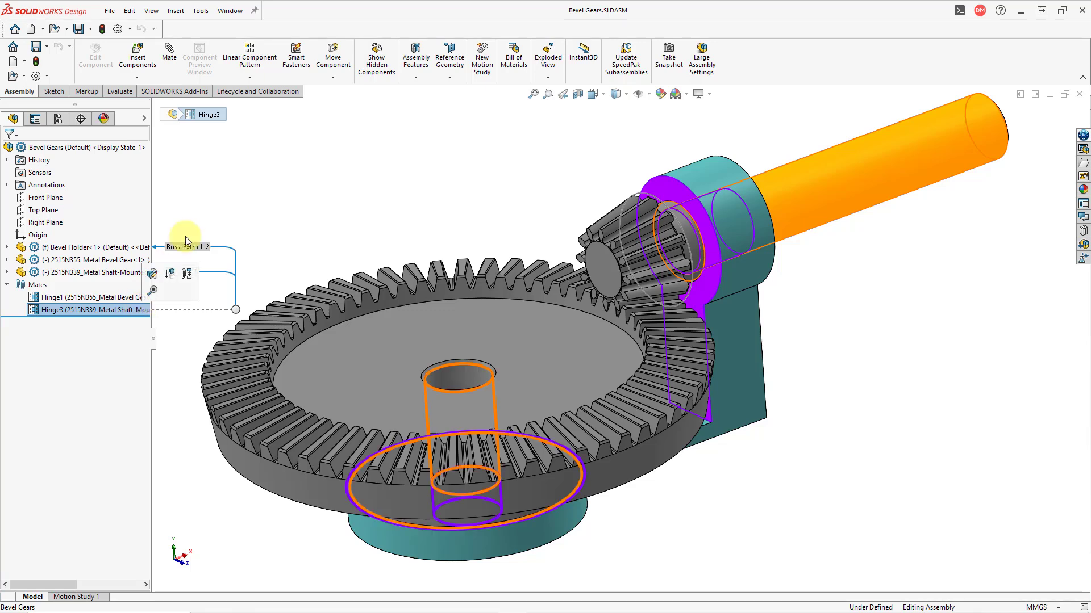
click(235, 186)
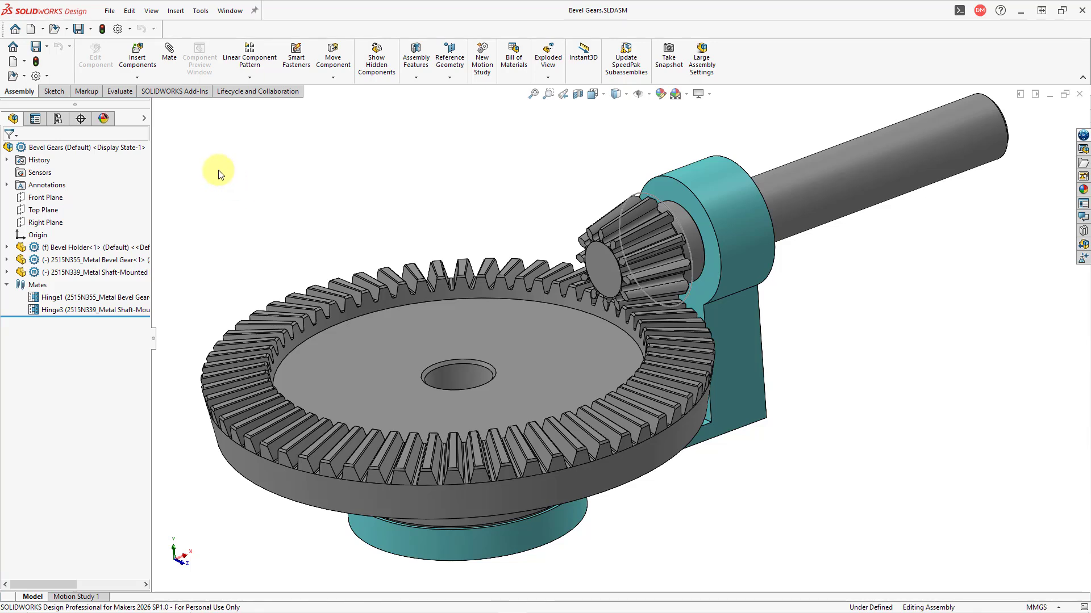
- Start a mechanical gear mate between the large bevel gear's circular tooth edge and the pinion's sketch circle
click(173, 66)
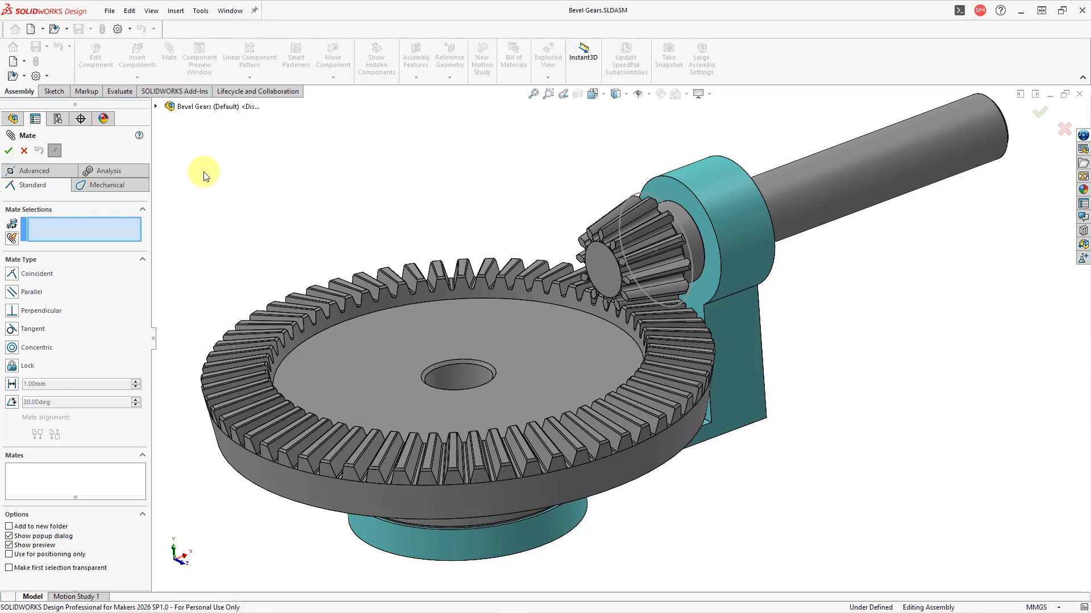
click(123, 185)
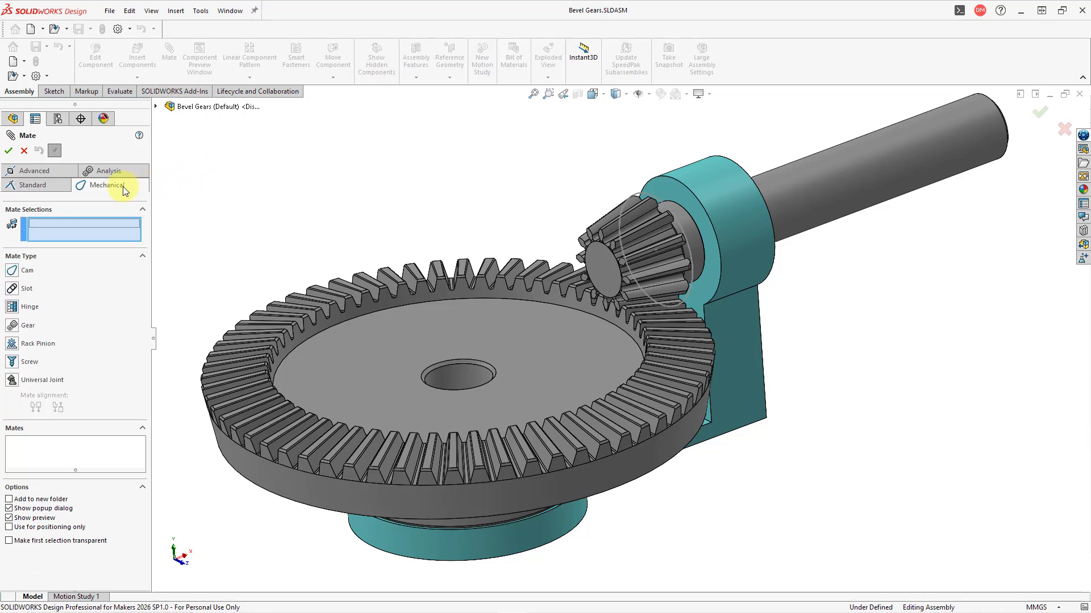
click(27, 329)
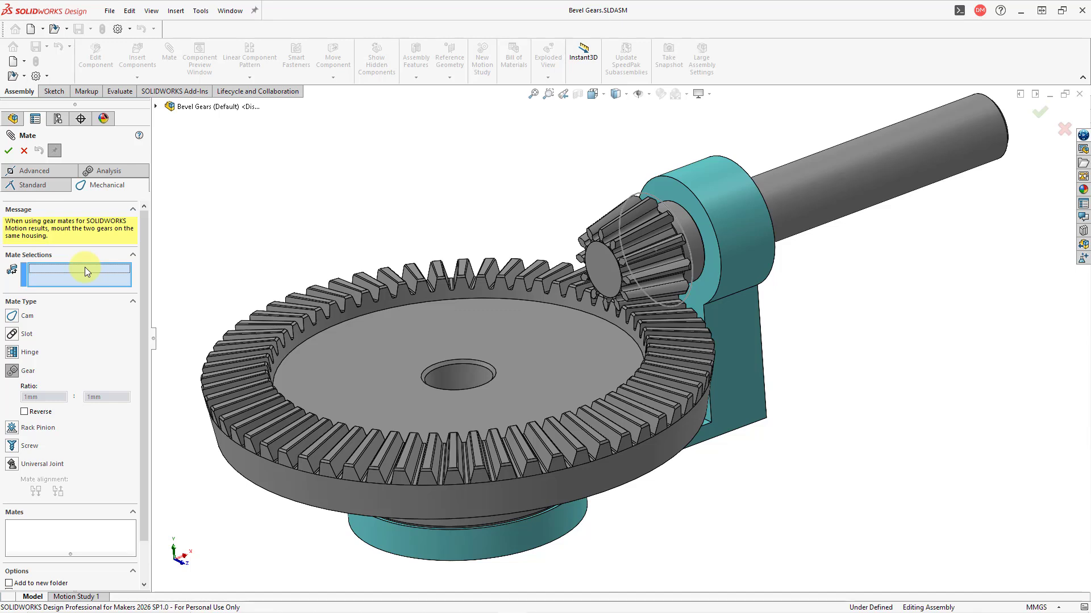
click(374, 484)
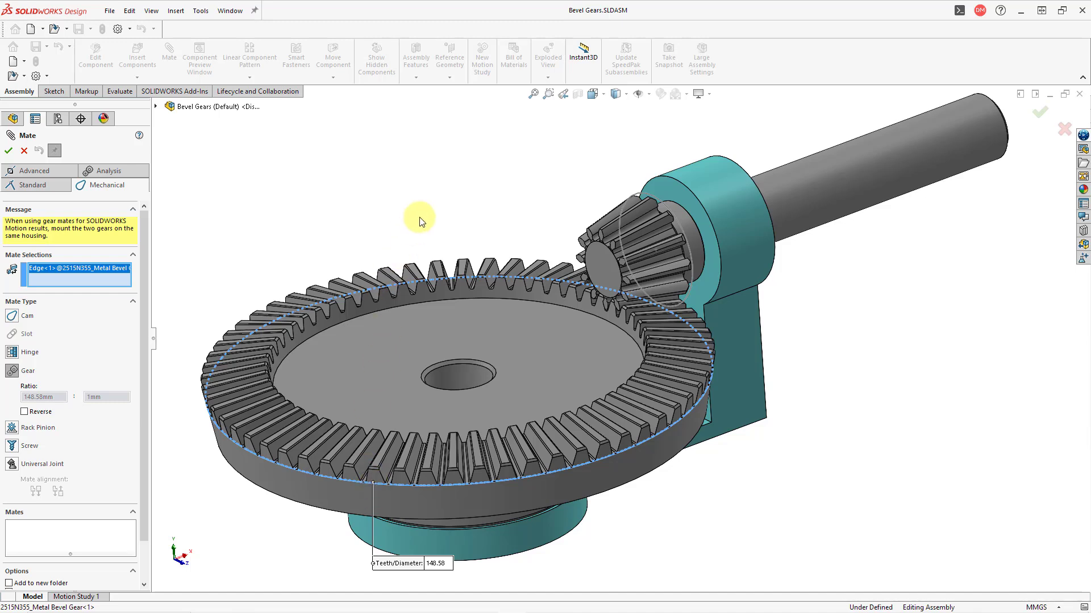
click(636, 192)
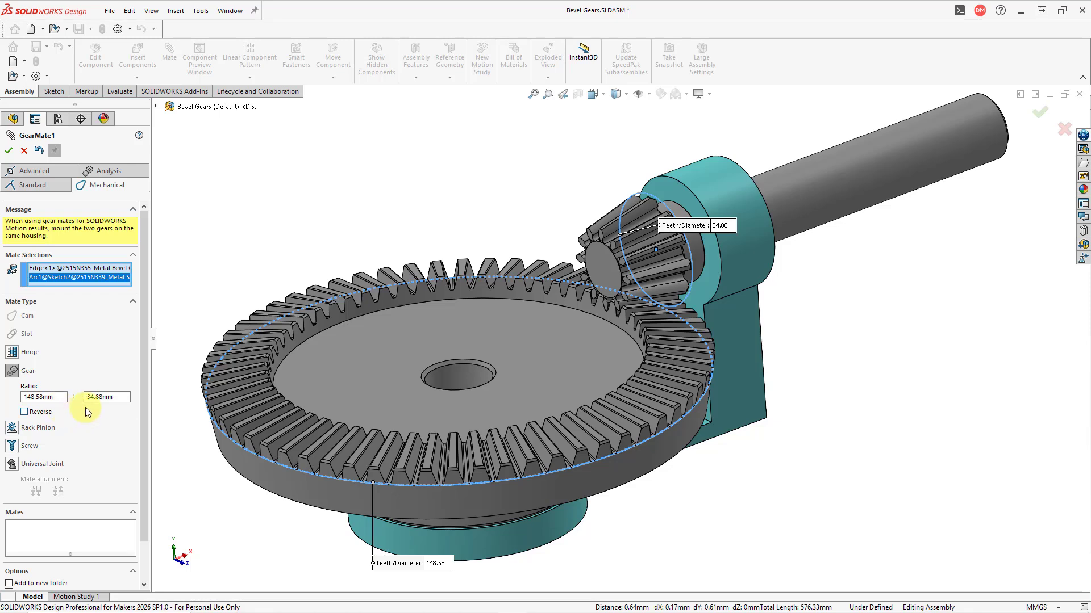
- Set the gear mate's ratio to 60 mm : 12 mm and complete the mate
click(33, 398)
text(60)
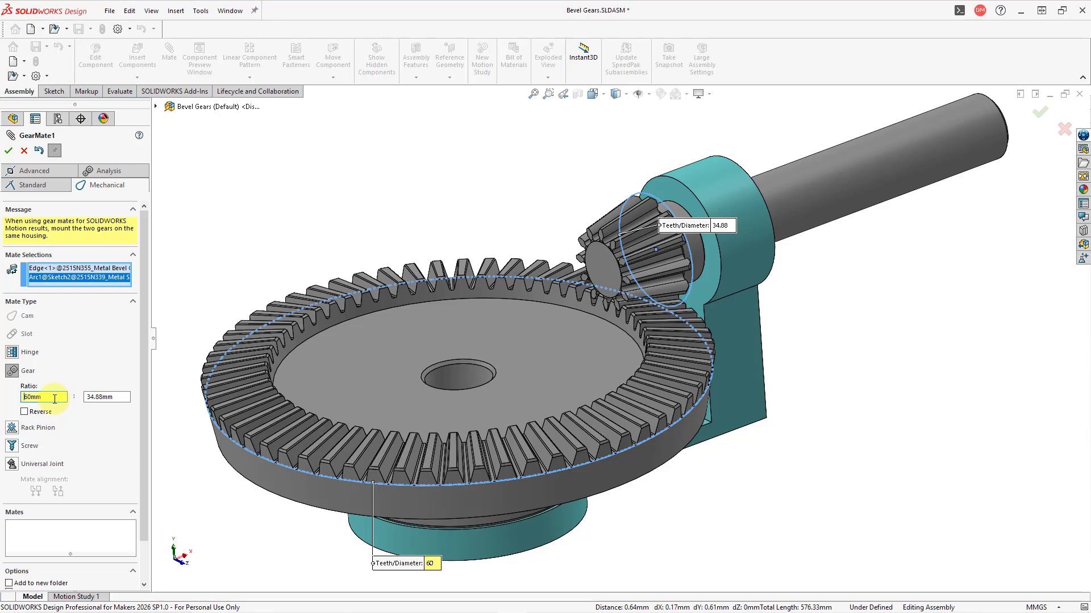
click(117, 396)
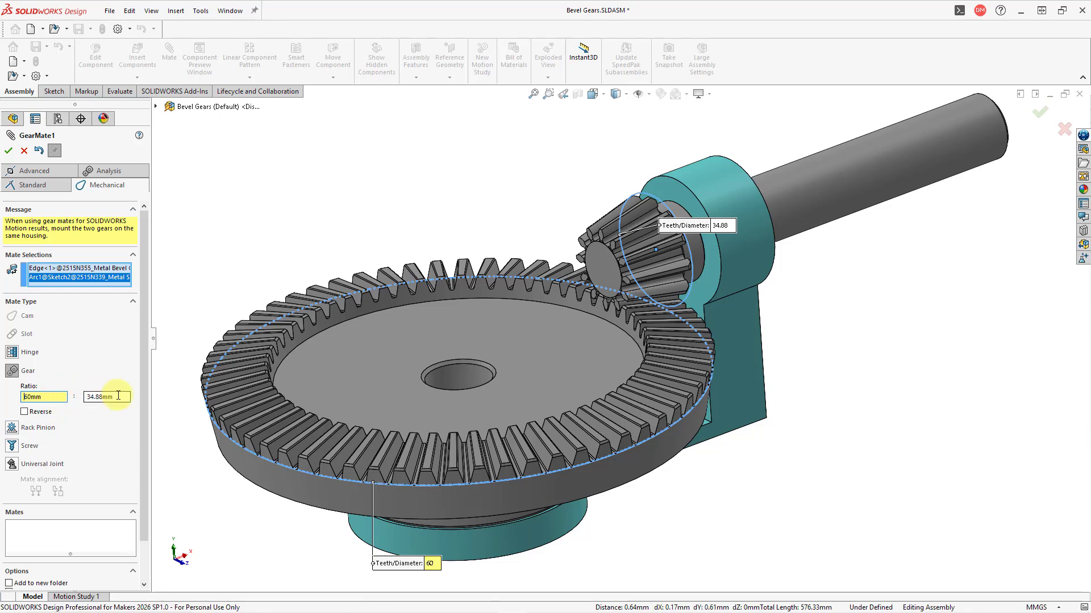
double_click(118, 397)
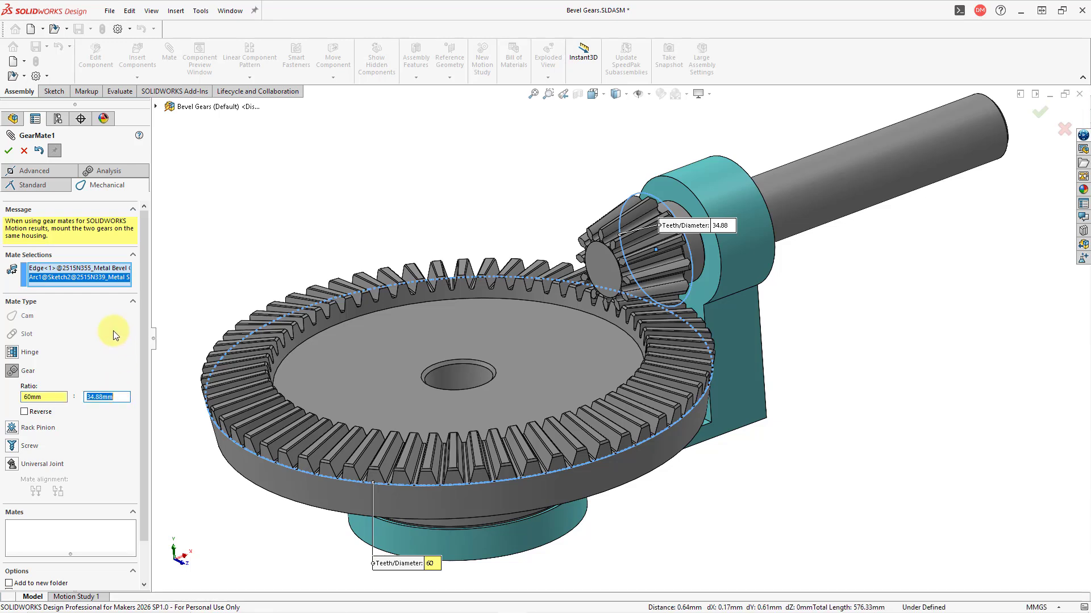
text(12)
key(Return)
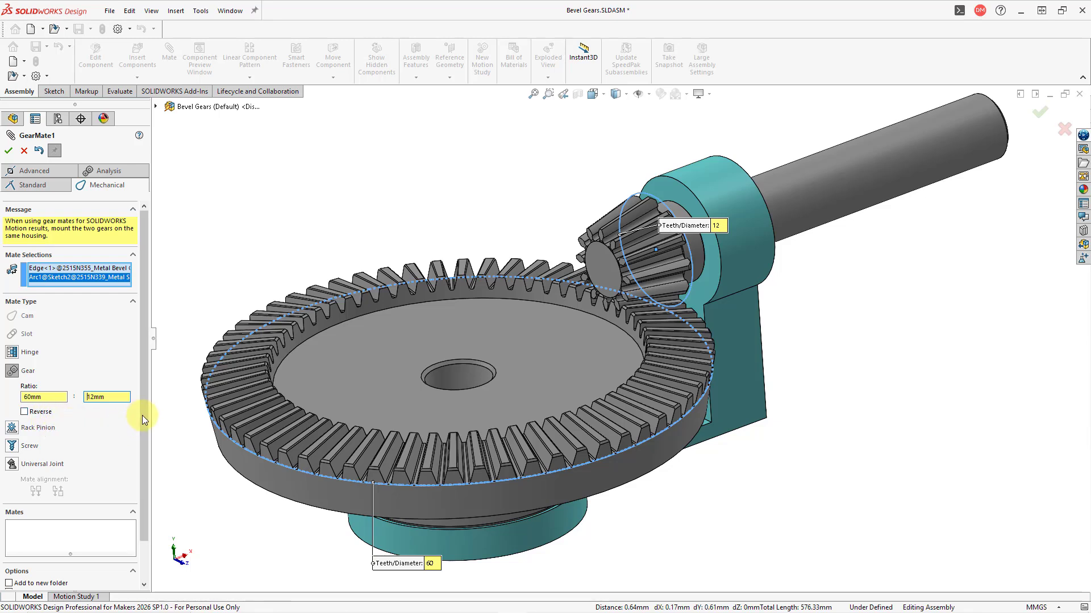
drag(145, 415, 144, 465)
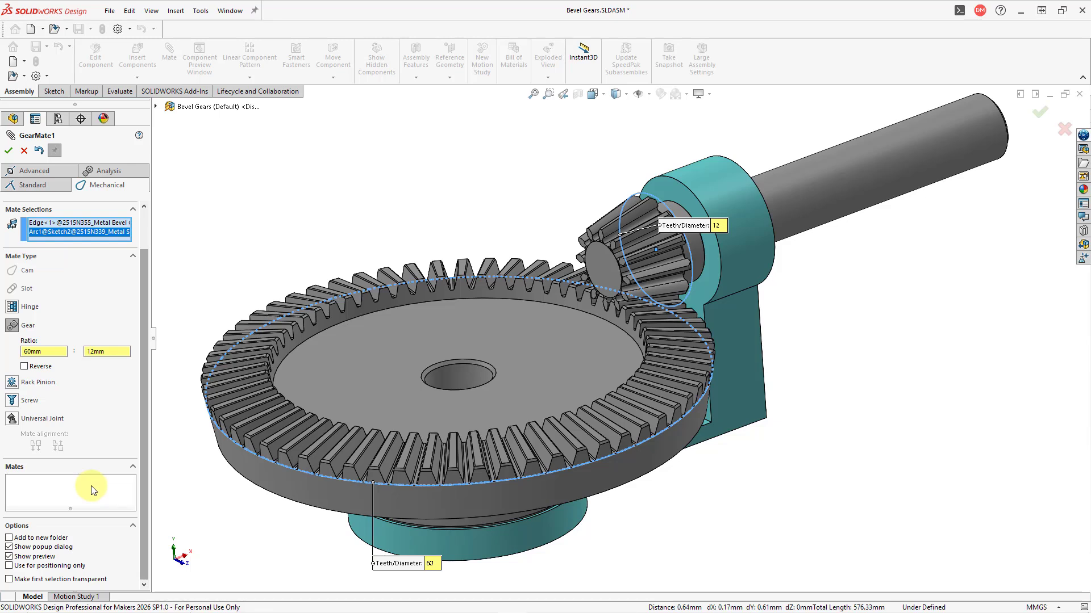
click(8, 150)
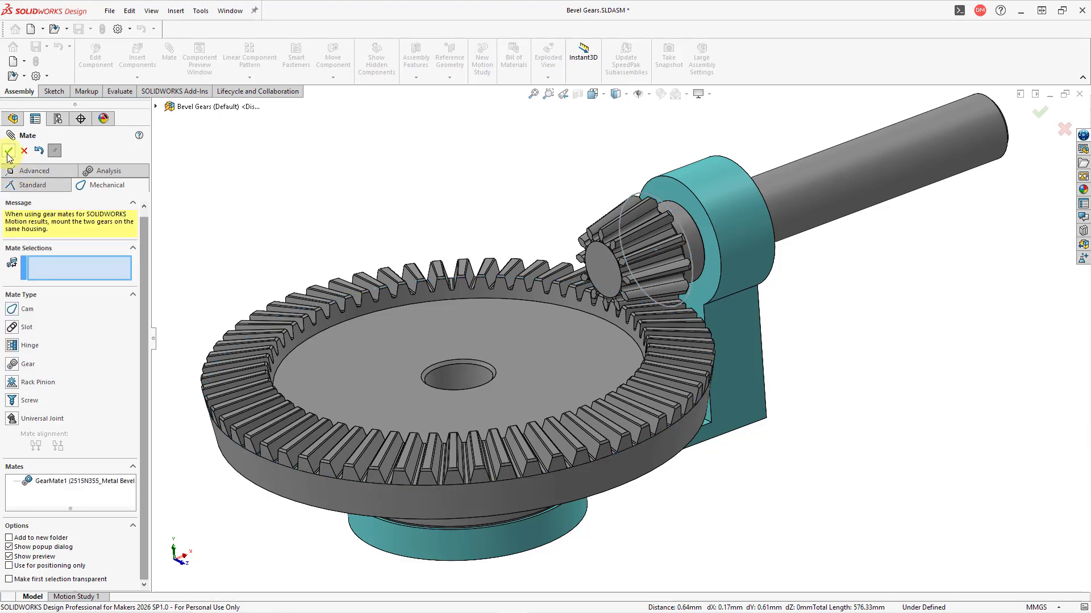
click(8, 151)
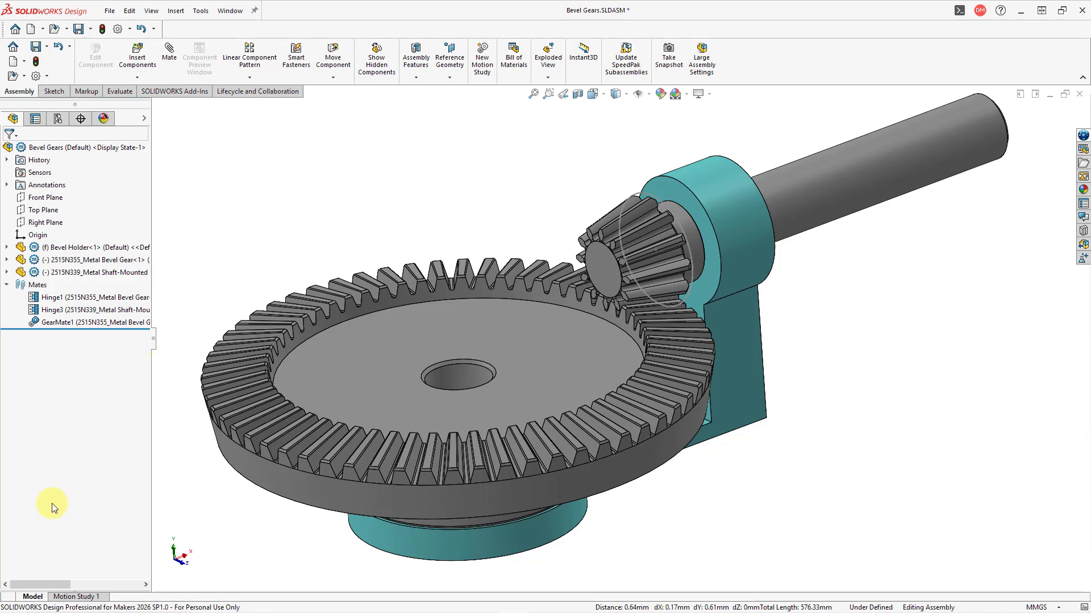
- Open Motion Study 1 with its timeline expanded and set the study type to Basic Motion
click(69, 601)
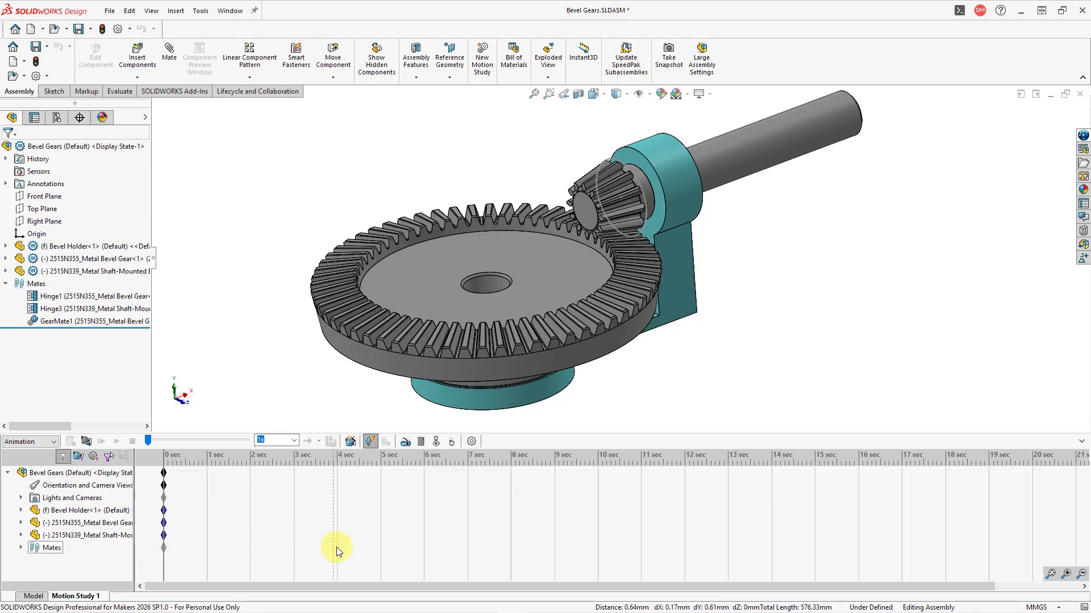
click(1081, 447)
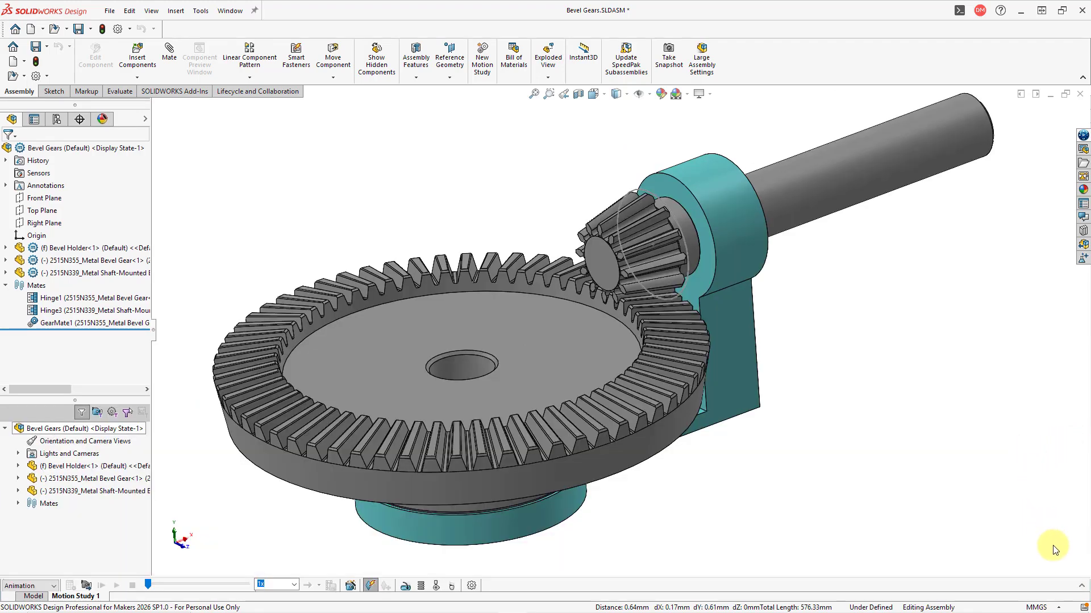
click(1082, 588)
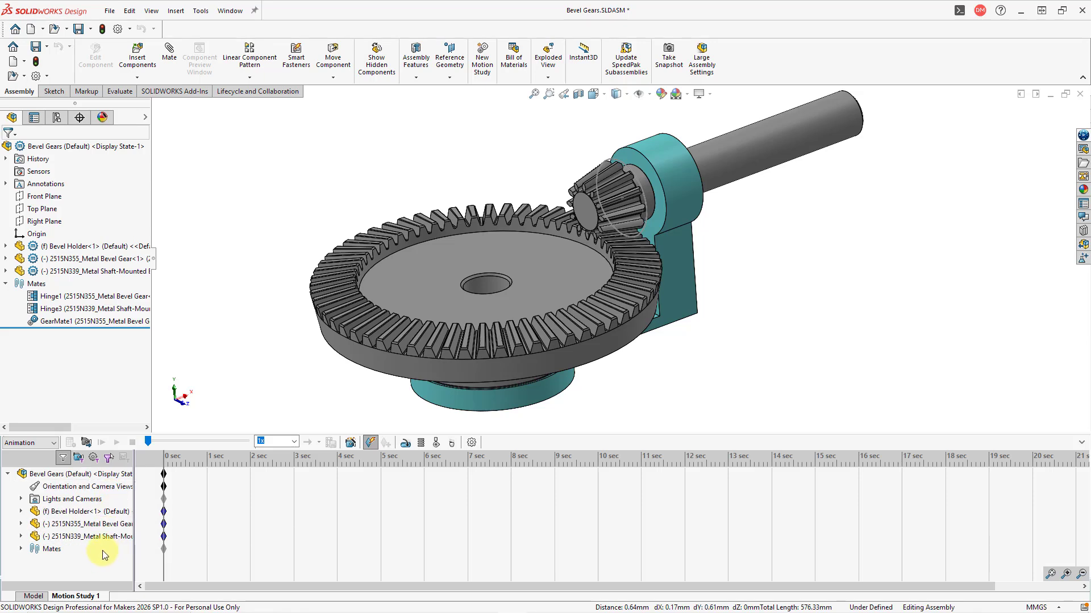
click(50, 443)
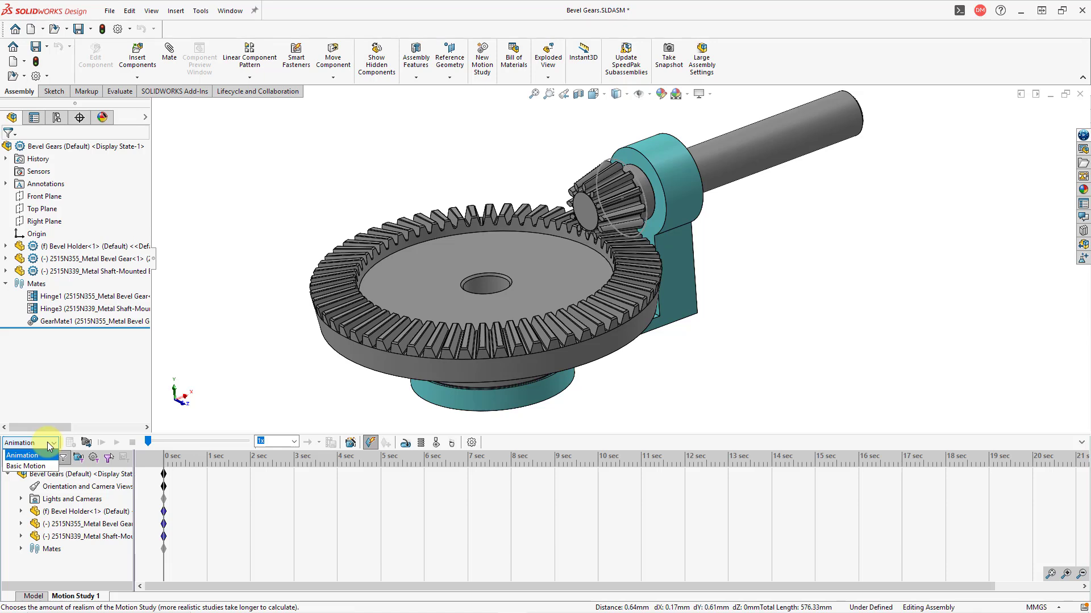
click(46, 466)
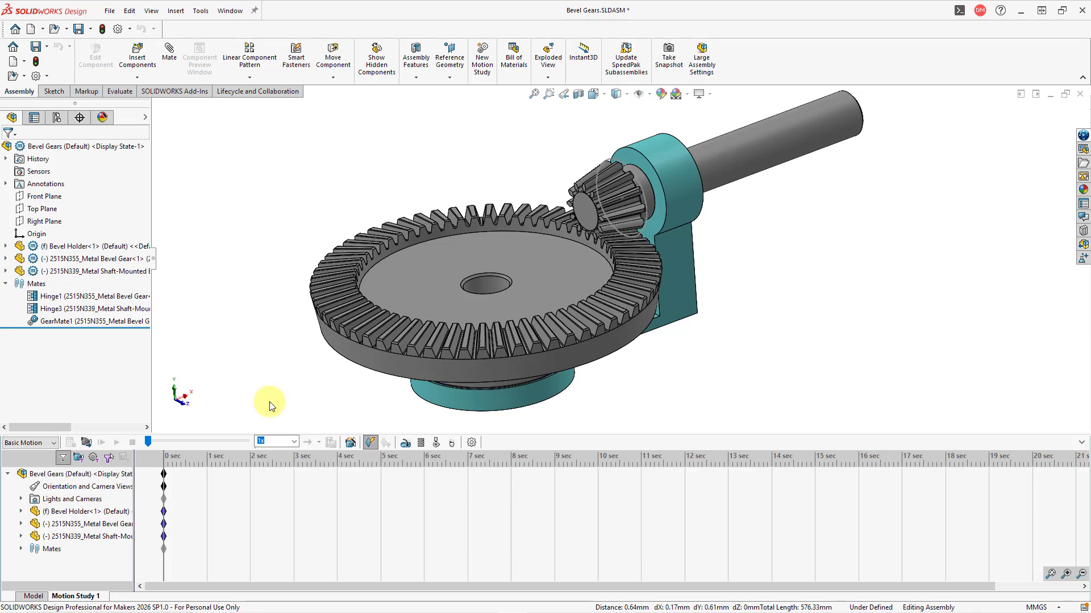
- Add a rotary motor to the pinion shaft's cylindrical face, relative to the Bevel Holder, at a constant speed of 100 RPM
click(407, 448)
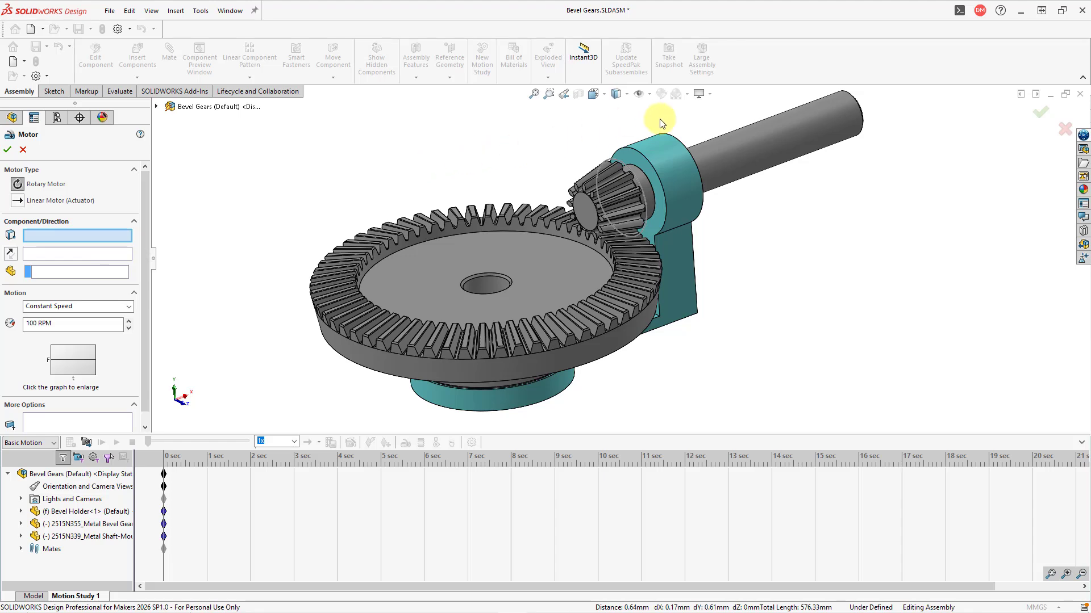
click(718, 158)
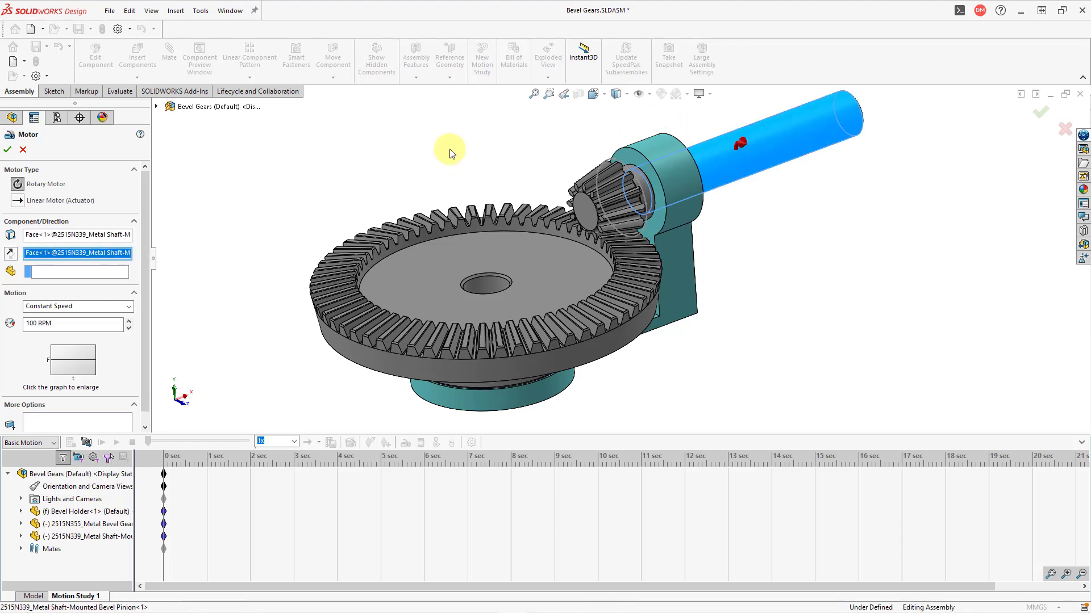
middle_drag(546, 253, 558, 251)
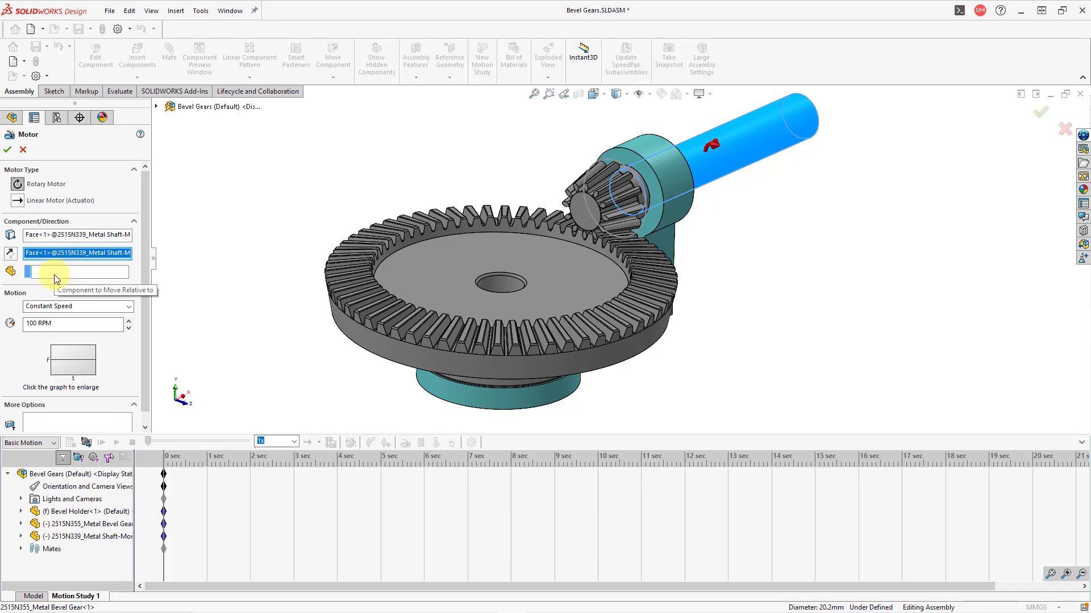
click(103, 275)
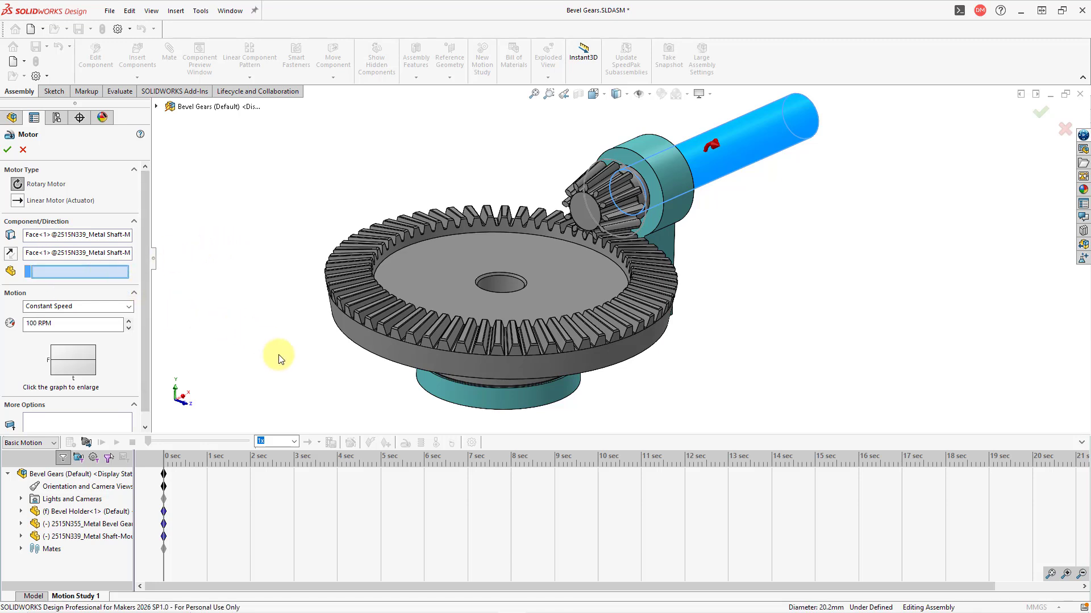
click(450, 396)
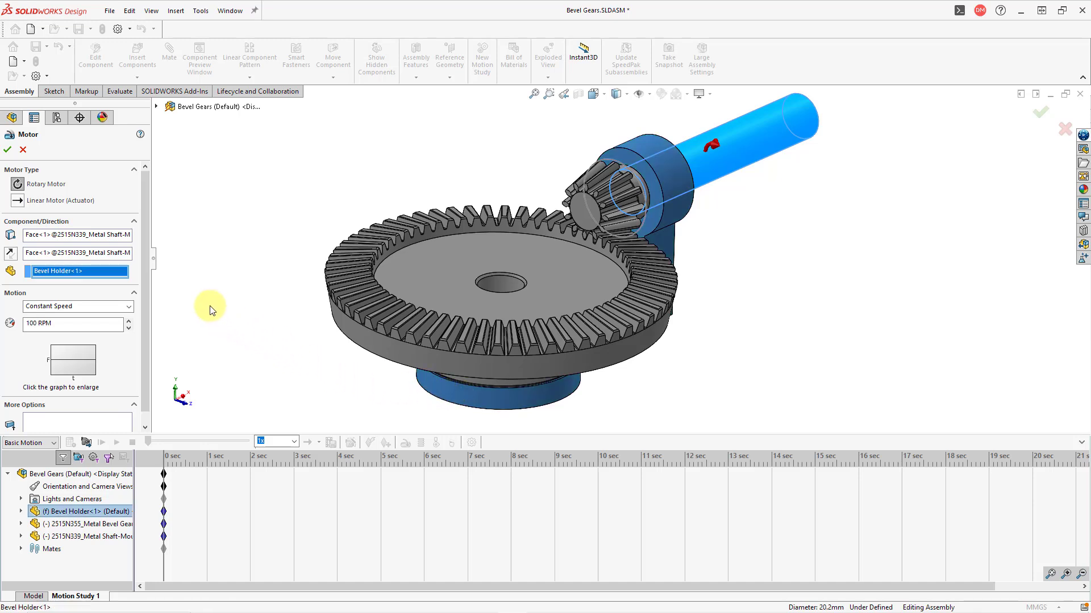
click(128, 307)
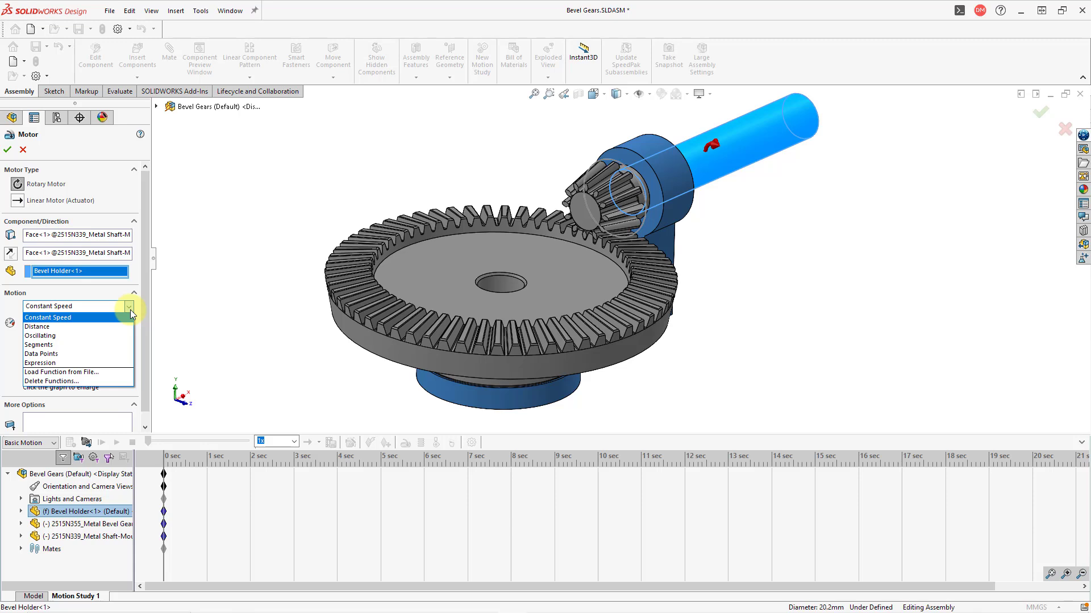
click(112, 307)
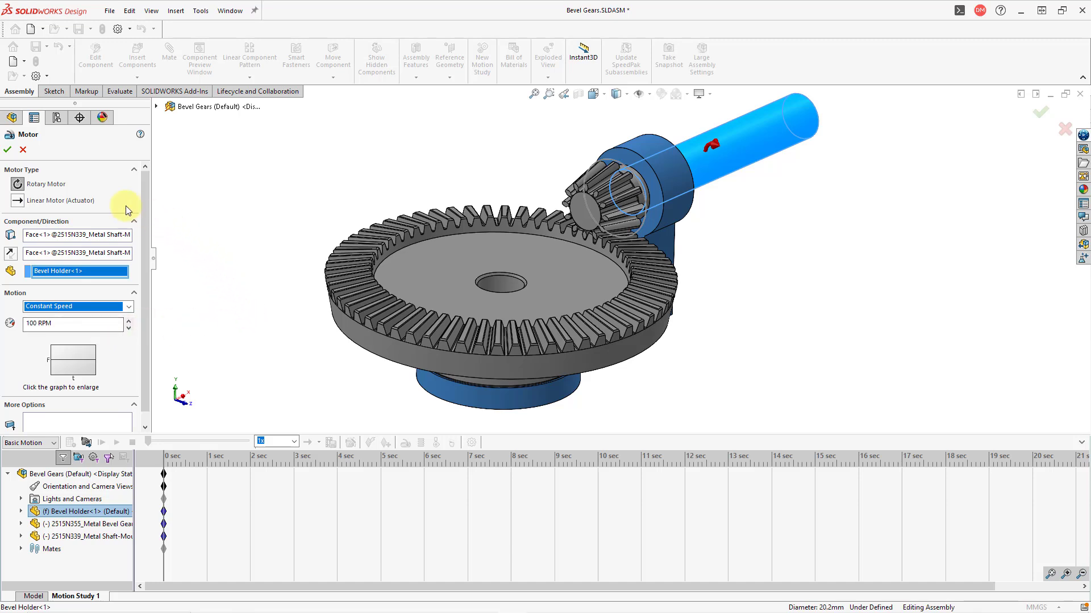
click(8, 151)
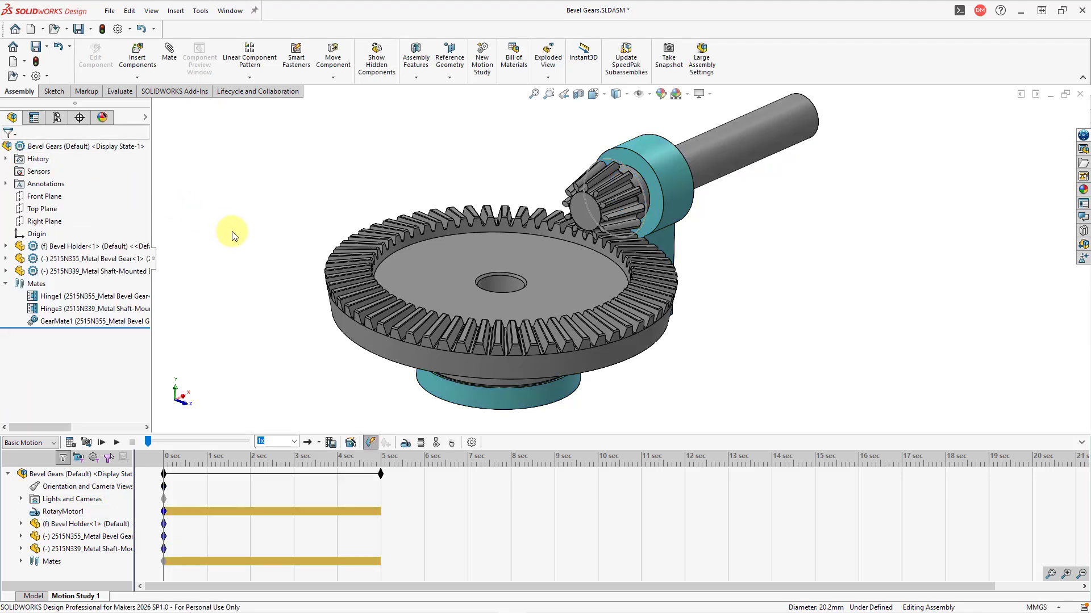
mouse_move(278, 251)
middle_down()
mouse_move(275, 237)
mouse_move(278, 249)
middle_up()
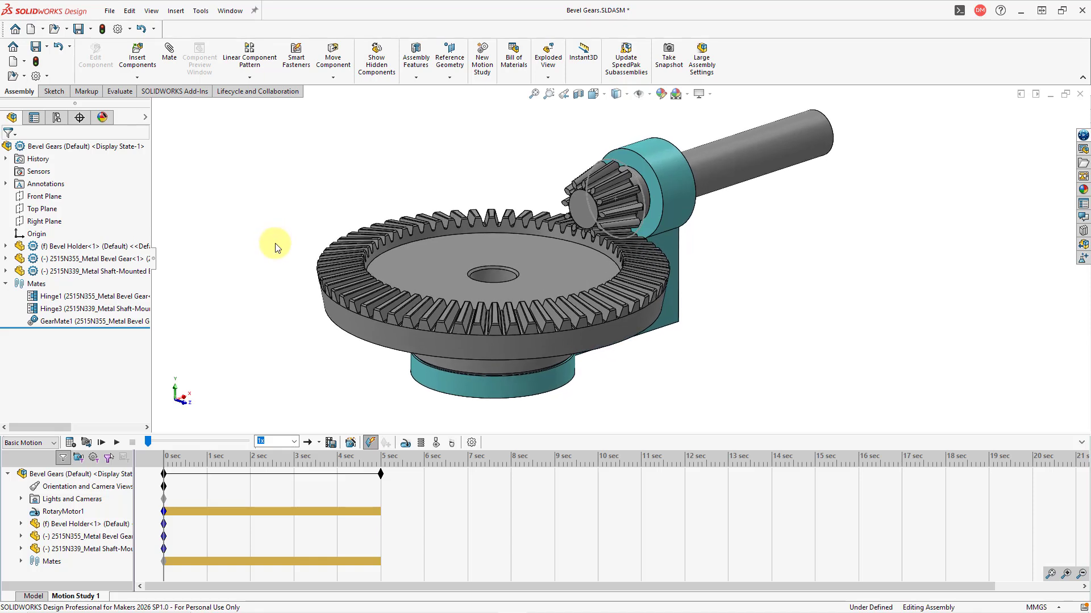
- Calculate the Basic Motion study and set its playback speed to 0.25x
click(70, 443)
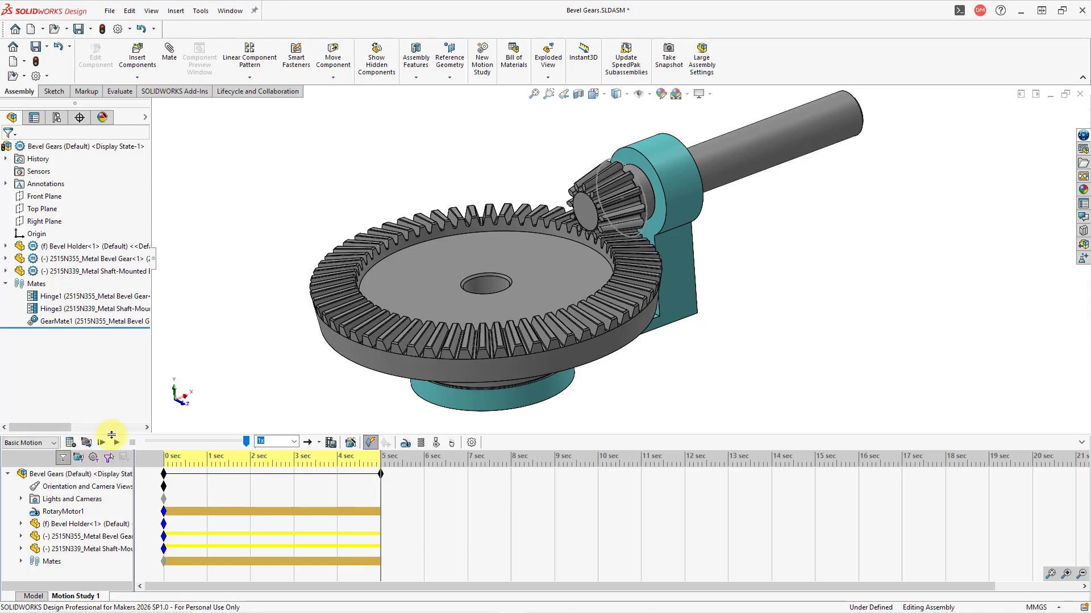
click(295, 442)
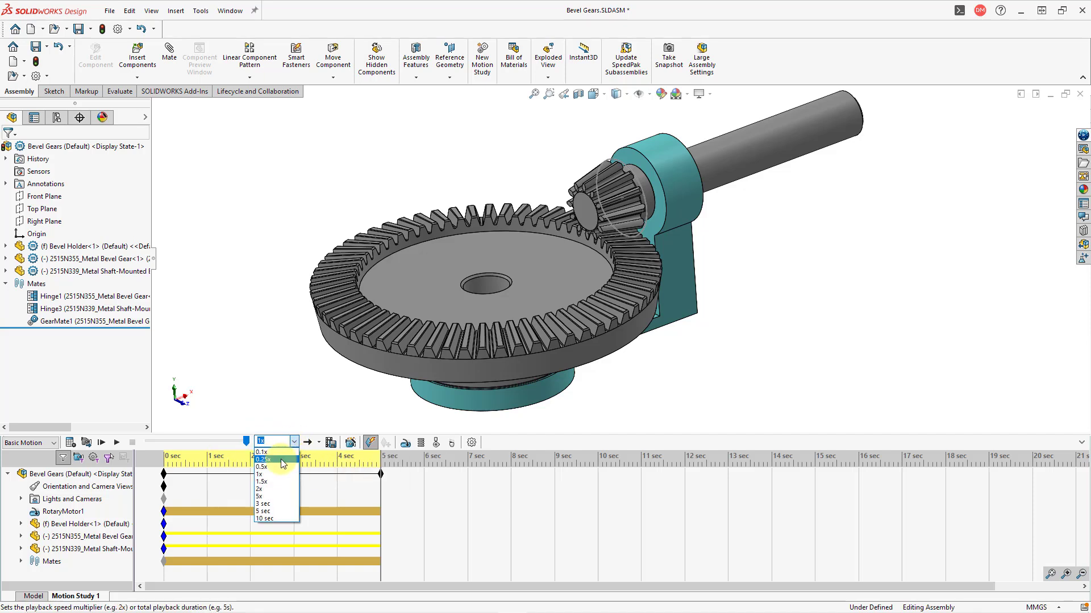
click(282, 460)
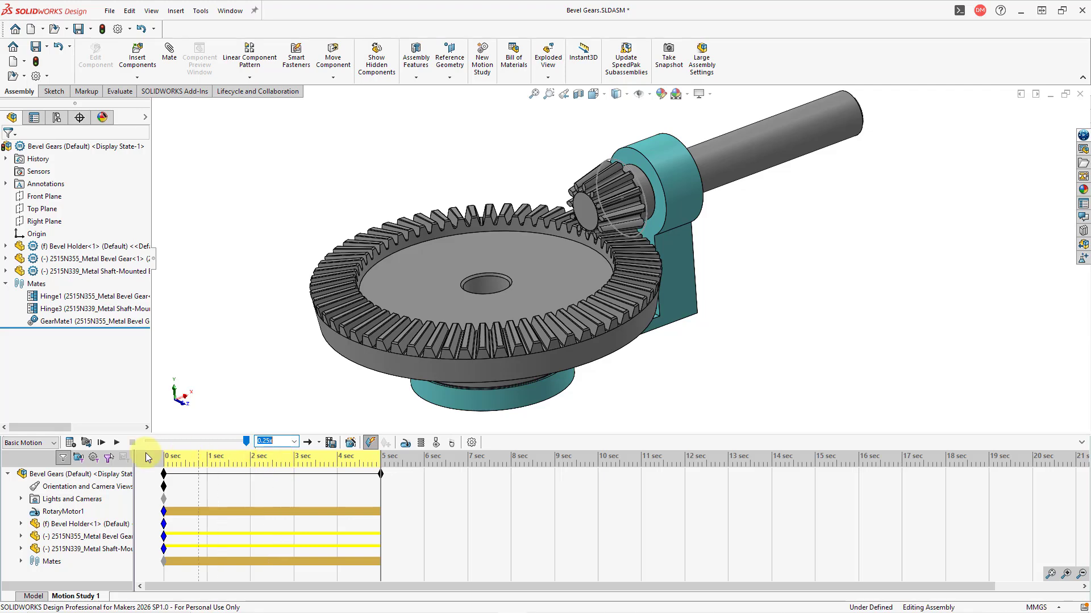
- Play back the slowed gear animation, stop it partway, and return from the motion study to the assembly model
click(117, 443)
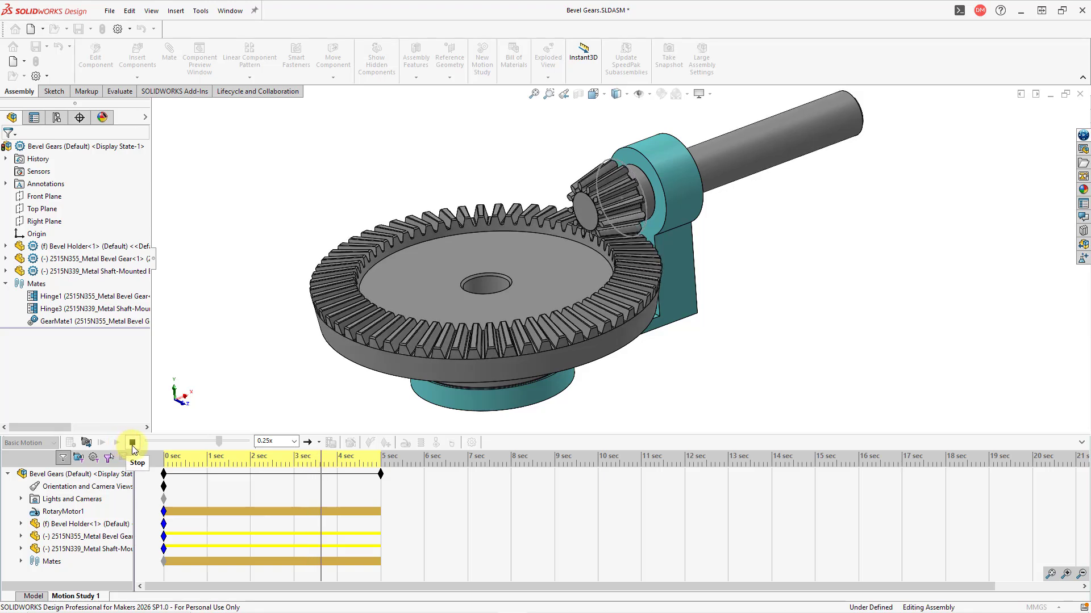
click(132, 443)
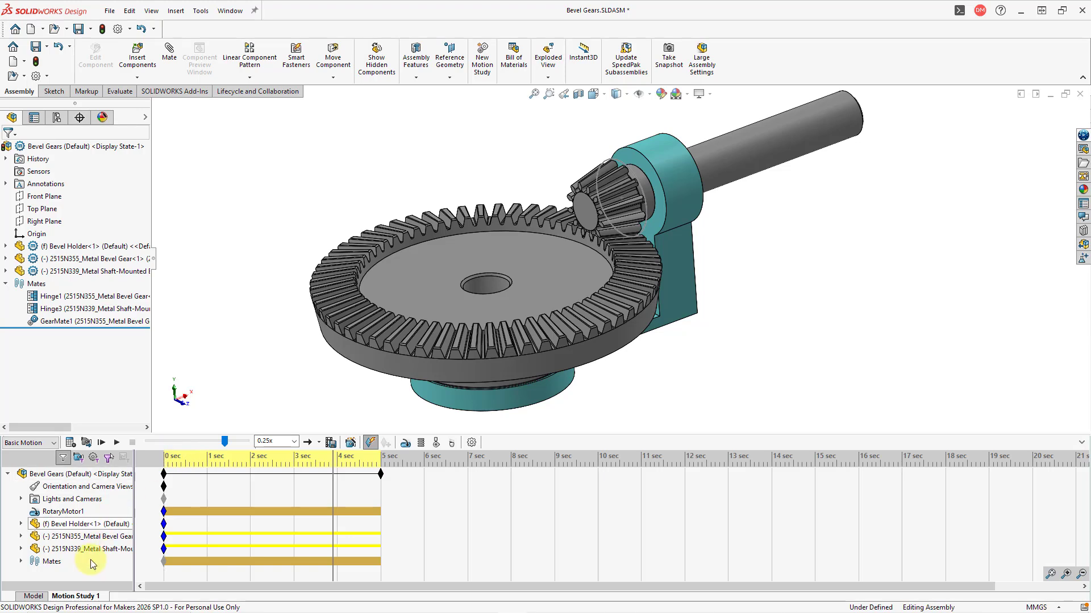
click(40, 596)
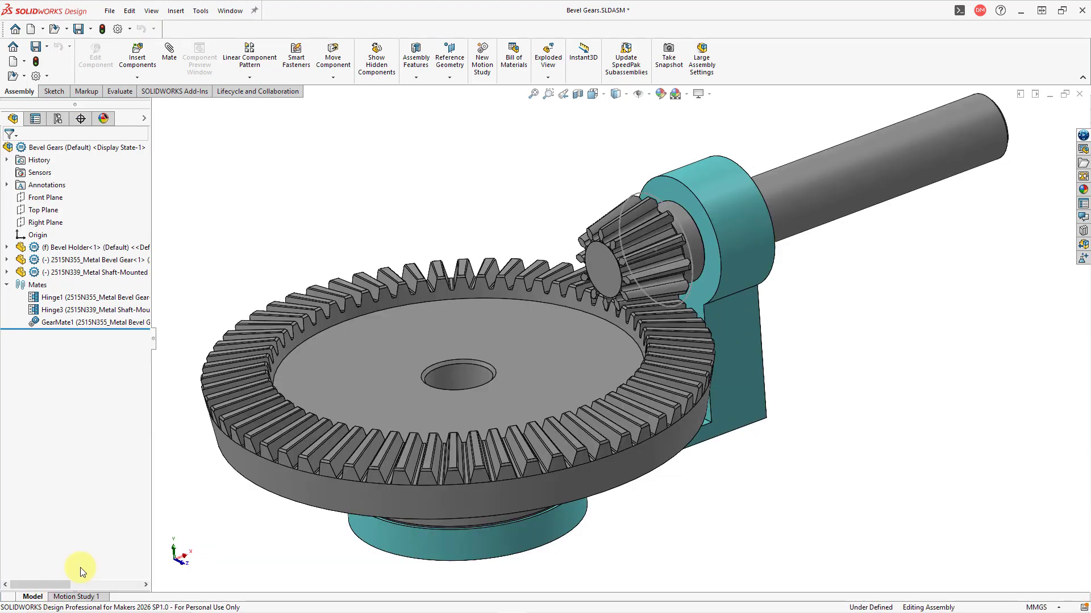